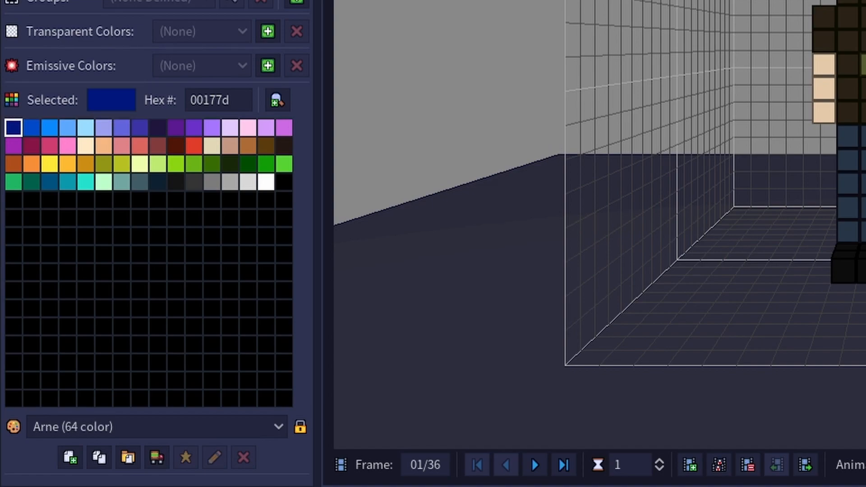
# Step: Mix a custom teal as the selected drawing colour, hex 2ac8b1, with the colour picker
pyautogui.click(113, 102)
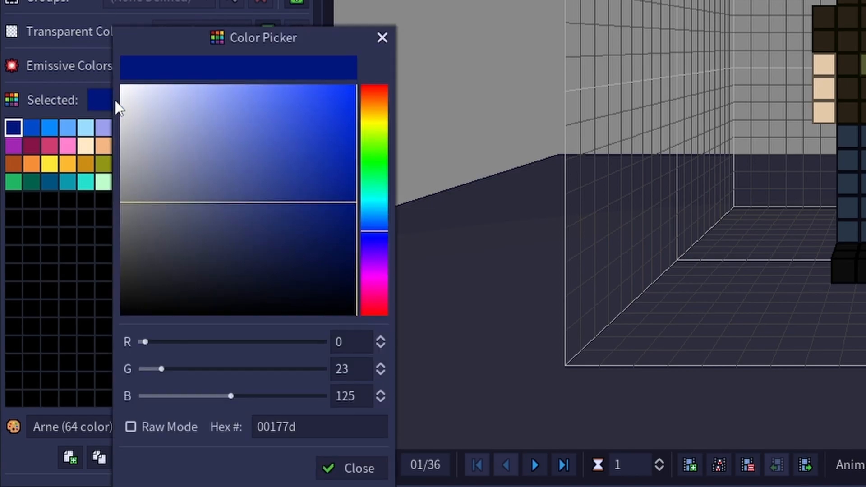
pyautogui.moveTo(348, 216)
pyautogui.mouseDown()
pyautogui.moveTo(220, 208)
pyautogui.moveTo(271, 189)
pyautogui.moveTo(148, 151)
pyautogui.moveTo(148, 133)
pyautogui.moveTo(377, 154)
pyautogui.moveTo(388, 209)
pyautogui.moveTo(404, 123)
pyautogui.mouseUp()
pyautogui.moveTo(280, 341); pyautogui.dragTo(175, 342)
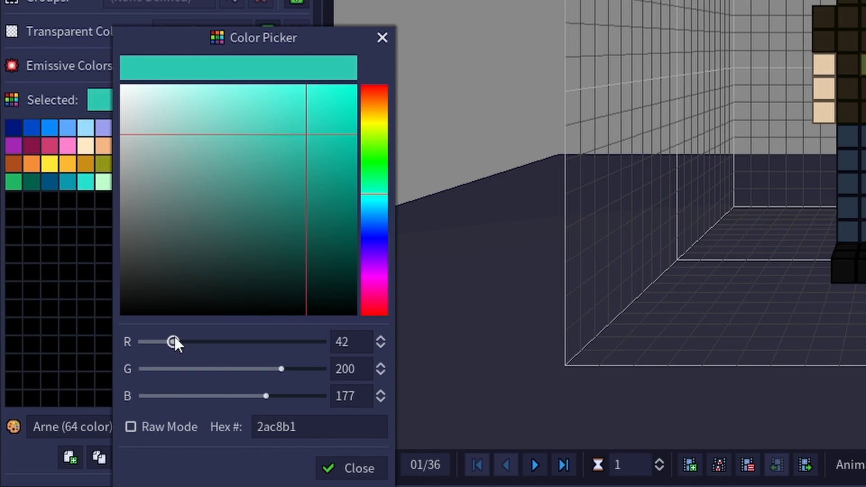
pyautogui.click(354, 467)
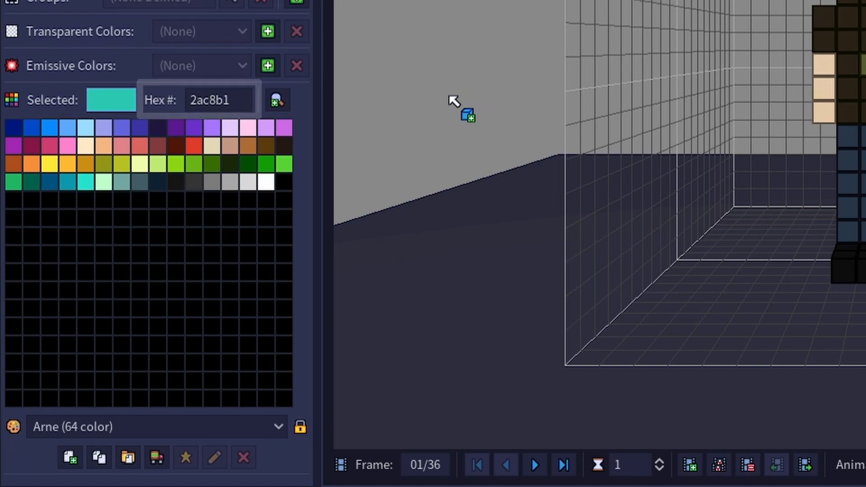
# Step: Set the selected drawing colour by its hex code to a12306
pyautogui.doubleClick(239, 100)
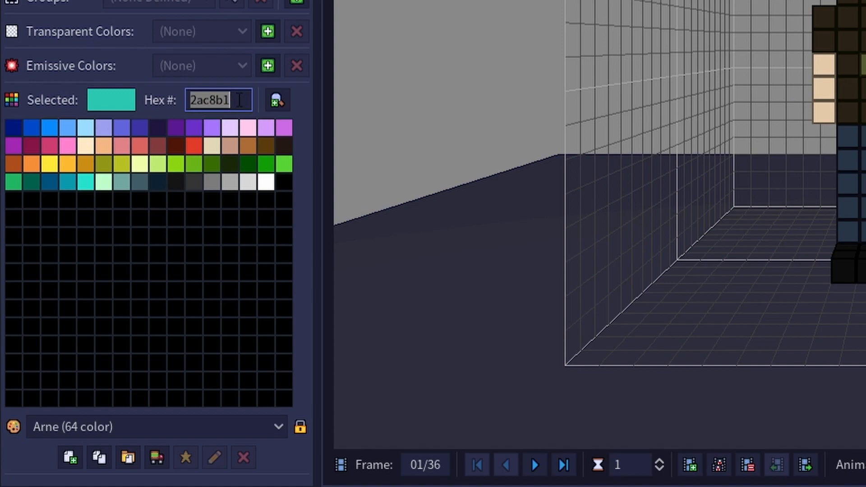
pyautogui.write('a12306')
pyautogui.press('Return')
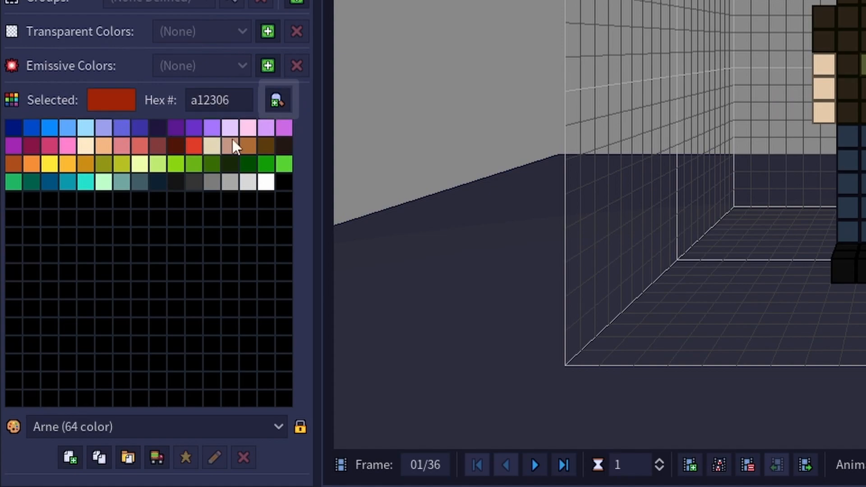
# Step: Examine the palette with enlarged colour swatches and return it to the small swatch size
pyautogui.click(281, 94)
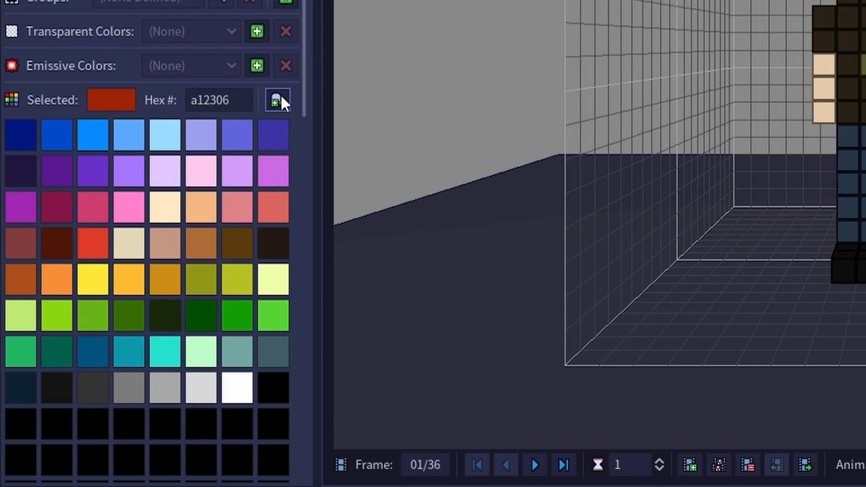
pyautogui.click(280, 96)
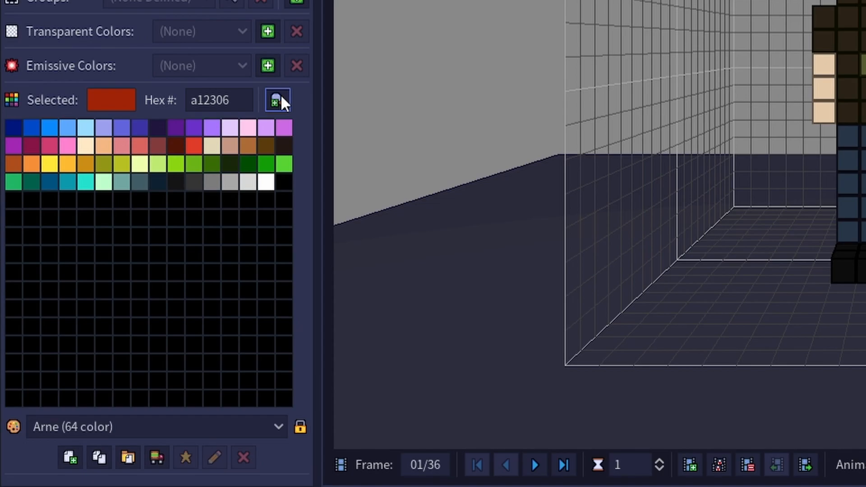
pyautogui.click(280, 95)
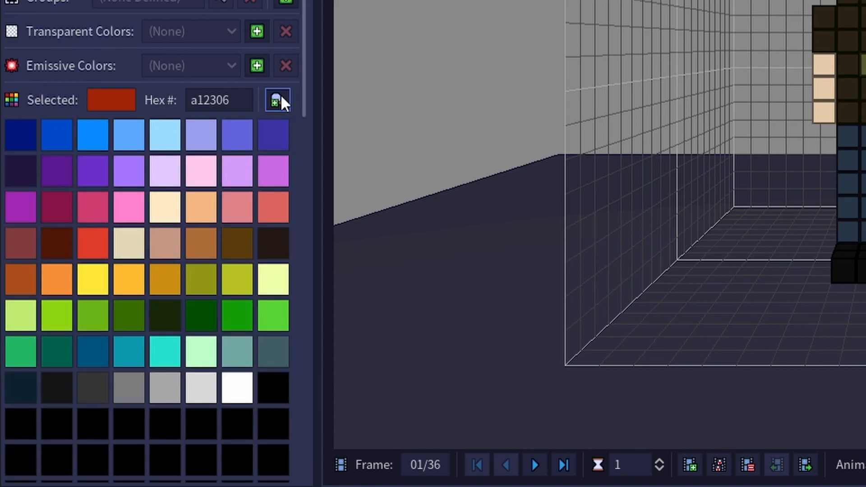
pyautogui.scroll(-3, 260, 233)
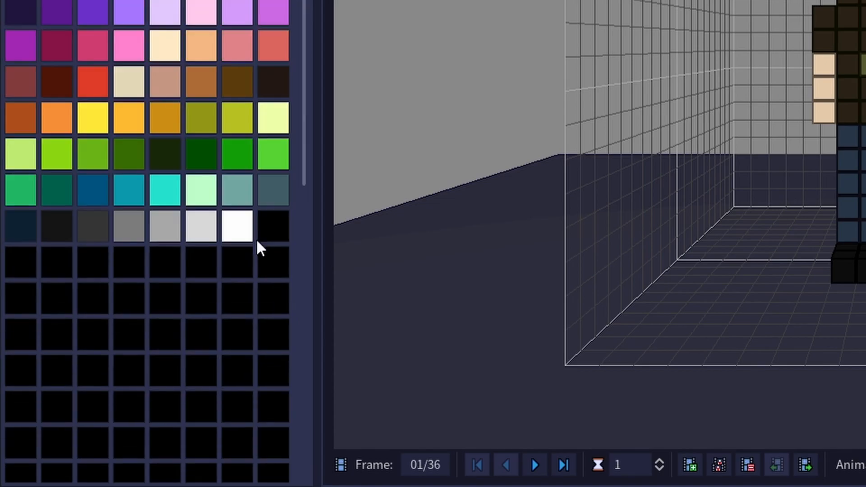
pyautogui.scroll(-1, 256, 242)
pyautogui.scroll(5, 256, 242)
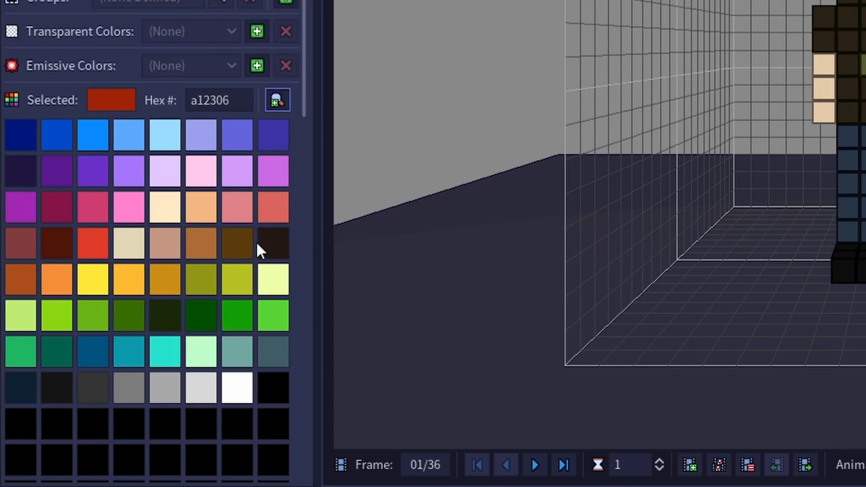
pyautogui.click(282, 99)
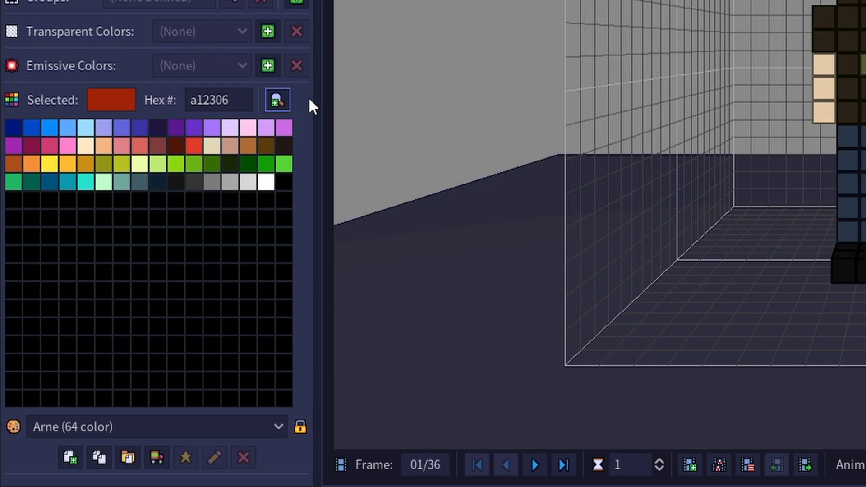
# Step: Select the olive, dark green and bright blue (0a89ff) palette swatches in turn as the drawing colour
pyautogui.click(101, 164)
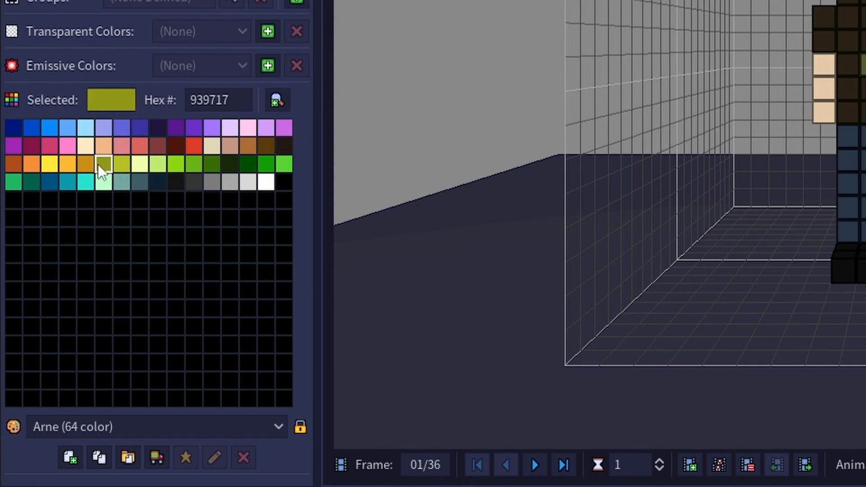
pyautogui.click(226, 162)
pyautogui.click(49, 129)
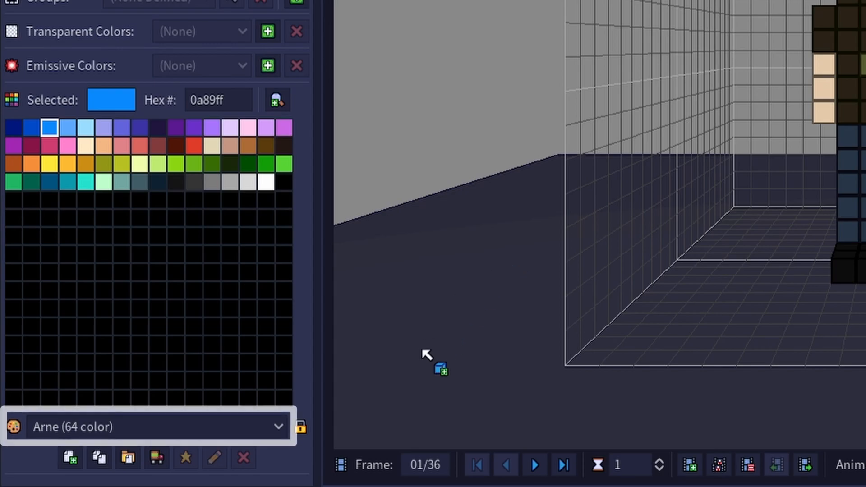
# Step: Choose the Arne (64 color) palette from the available palettes and create an empty palette named New Palette
pyautogui.click(276, 425)
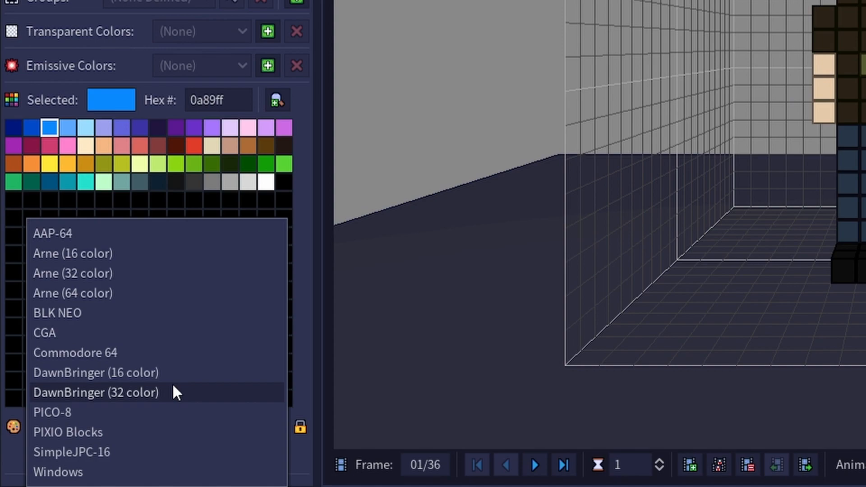
pyautogui.click(107, 291)
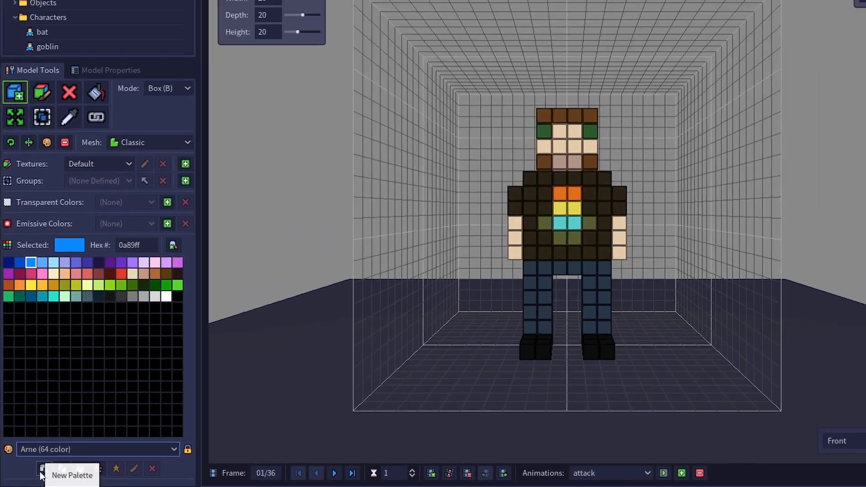
pyautogui.click(63, 461)
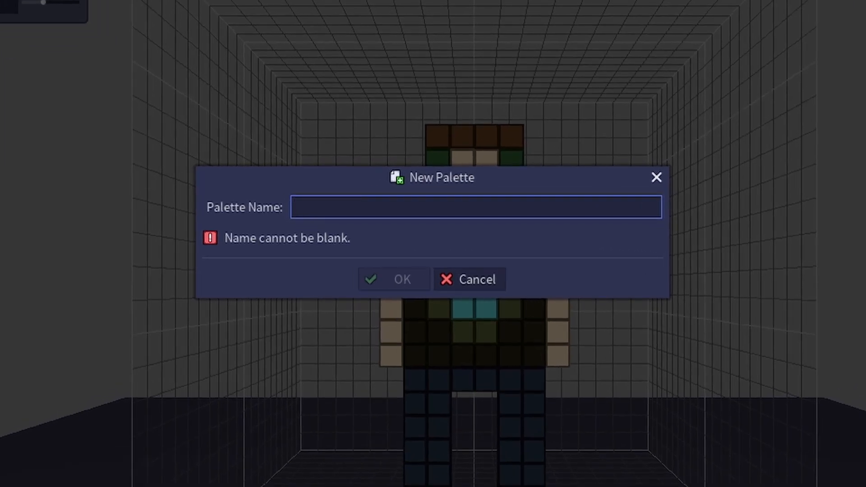
pyautogui.write('New Palette')
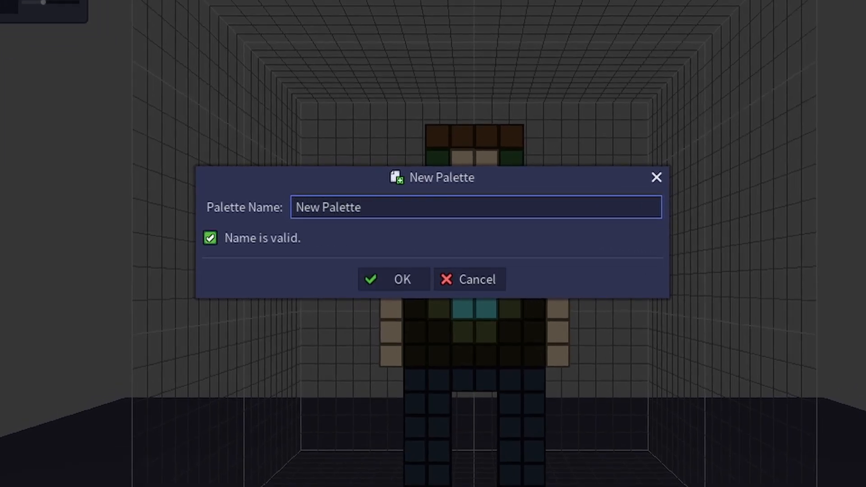
pyautogui.press('Return')
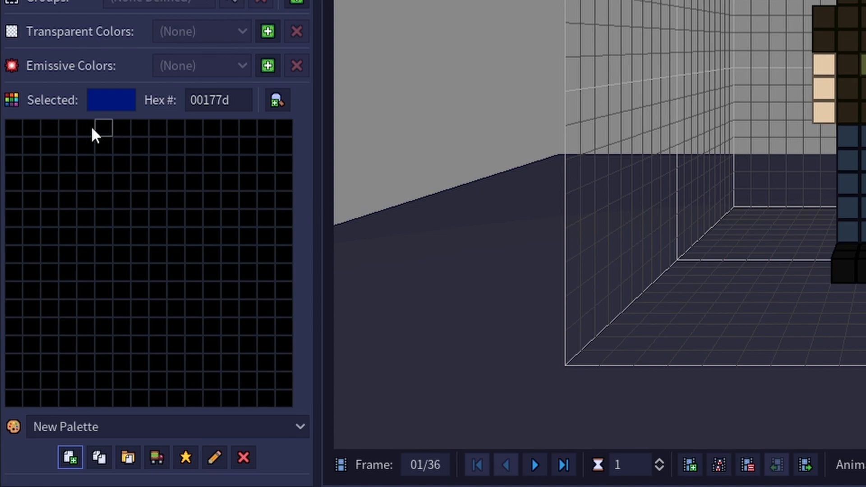
# Step: Set the first swatch of New Palette to a bright red, hex ec0f0f
pyautogui.doubleClick(12, 128)
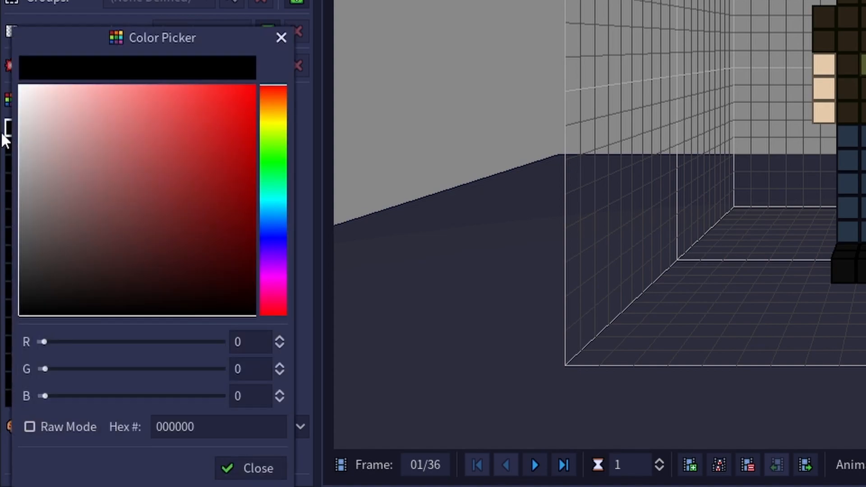
pyautogui.moveTo(160, 234); pyautogui.dragTo(242, 104)
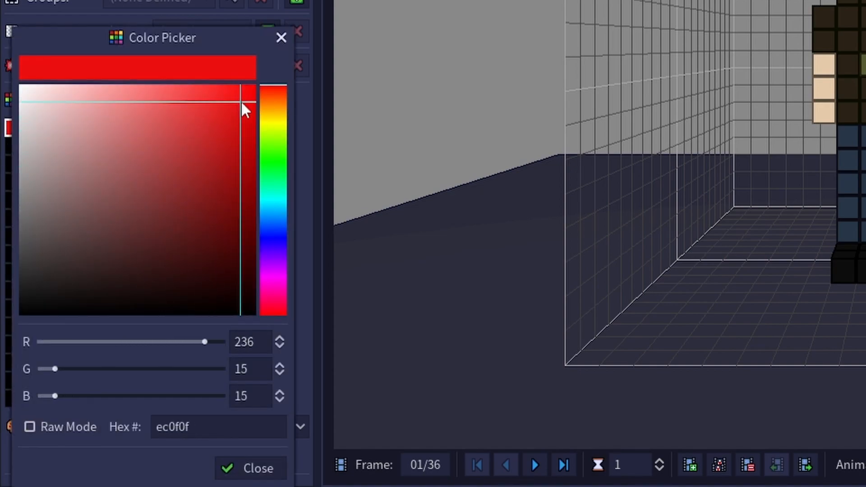
pyautogui.click(253, 469)
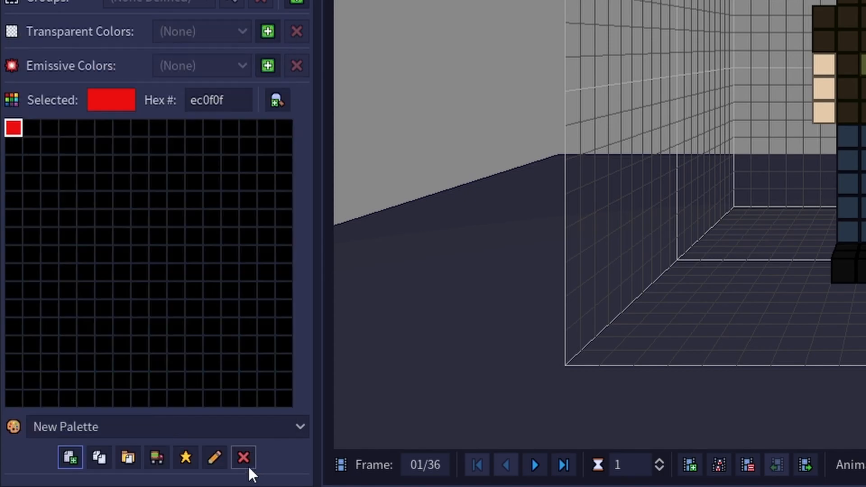
# Step: Mix a bright green, hex 0fec6b, as the selected colour and store it in the second swatch and several scattered empty swatches
pyautogui.click(126, 107)
pyautogui.moveTo(385, 131); pyautogui.dragTo(391, 177)
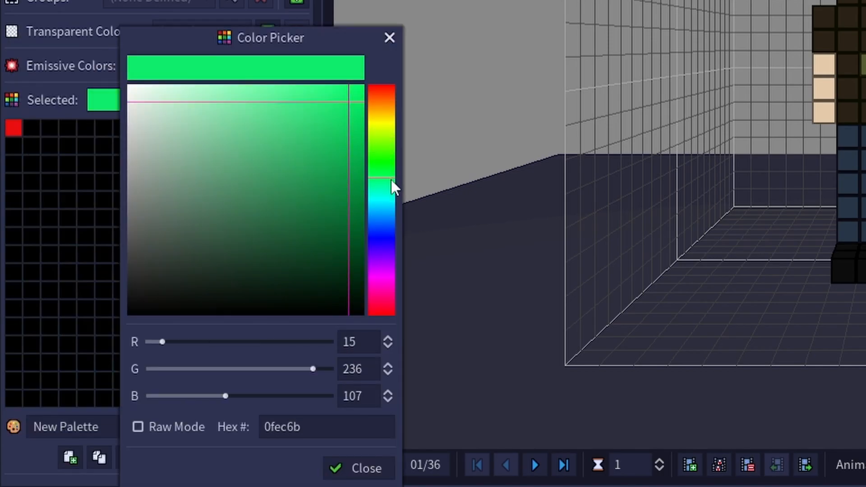
pyautogui.click(369, 468)
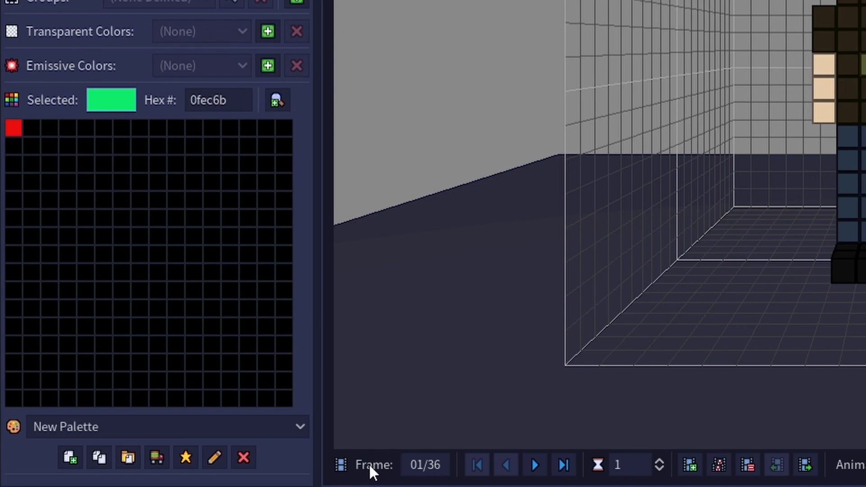
pyautogui.middleClick(31, 131)
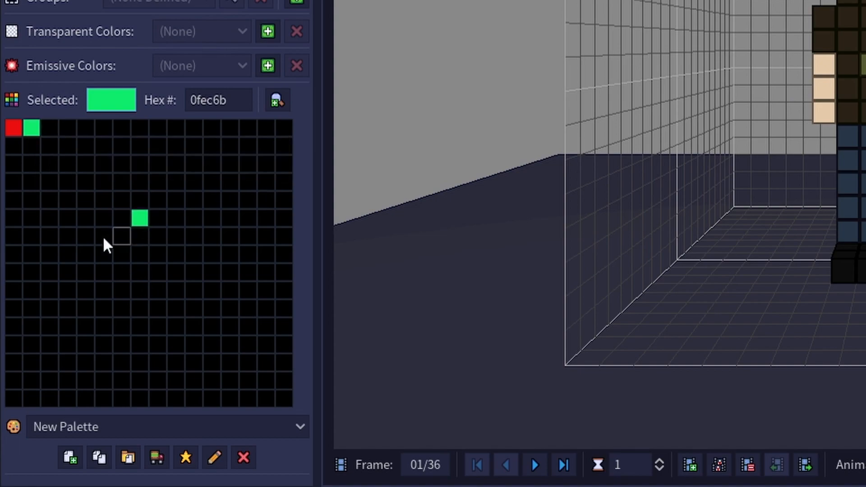
pyautogui.middleClick(67, 254)
pyautogui.middleClick(247, 290)
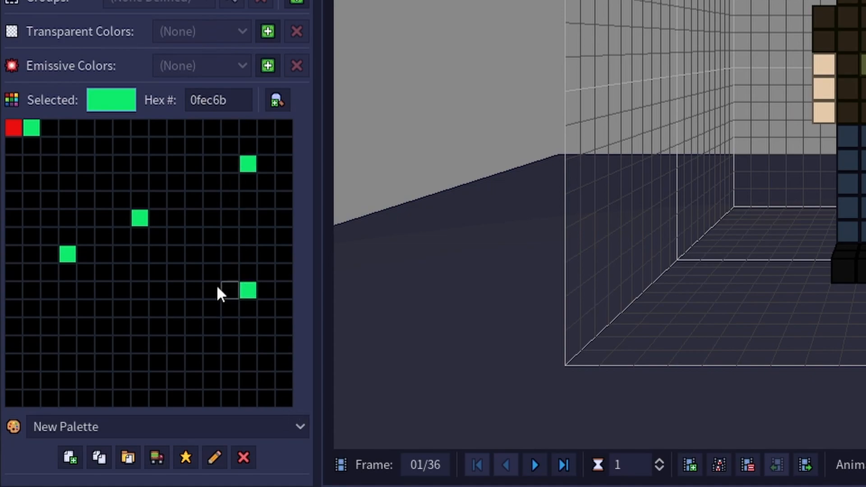
# Step: Copy the selected green's hex code 0fec6b and paste it as the colour of the seventh swatch in the first row
pyautogui.click(239, 100)
pyautogui.hotkey('ctrl', 'c')
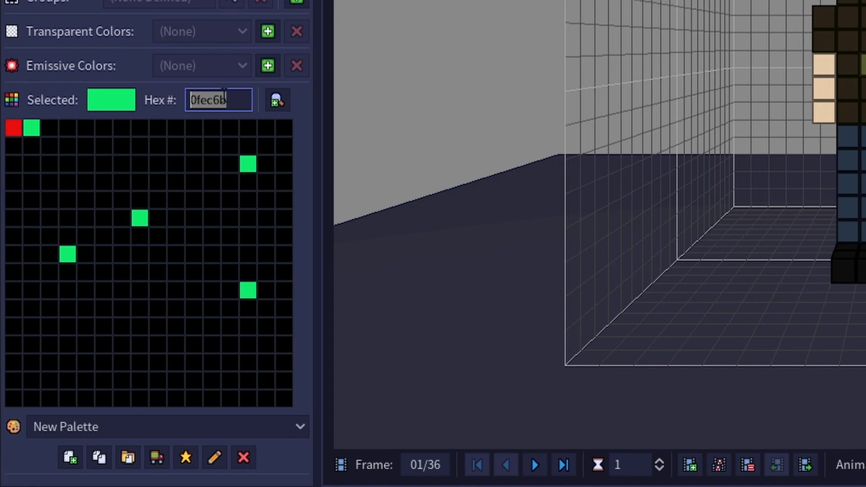
pyautogui.rightClick(206, 98)
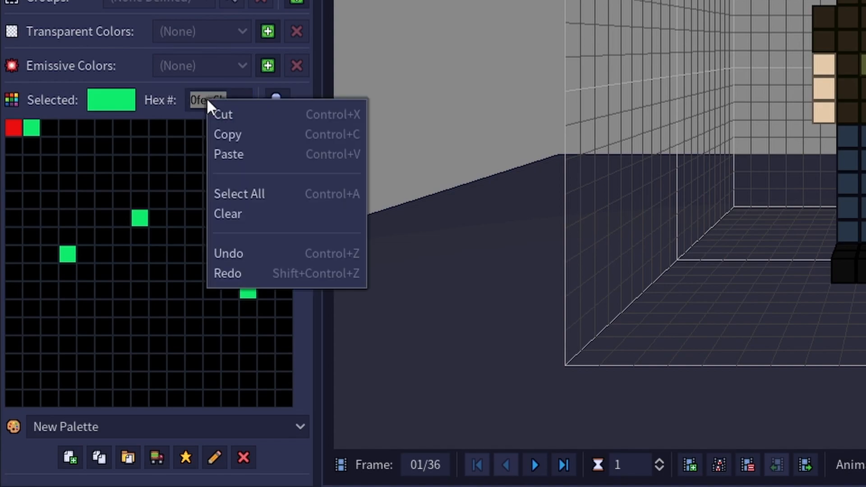
pyautogui.click(229, 134)
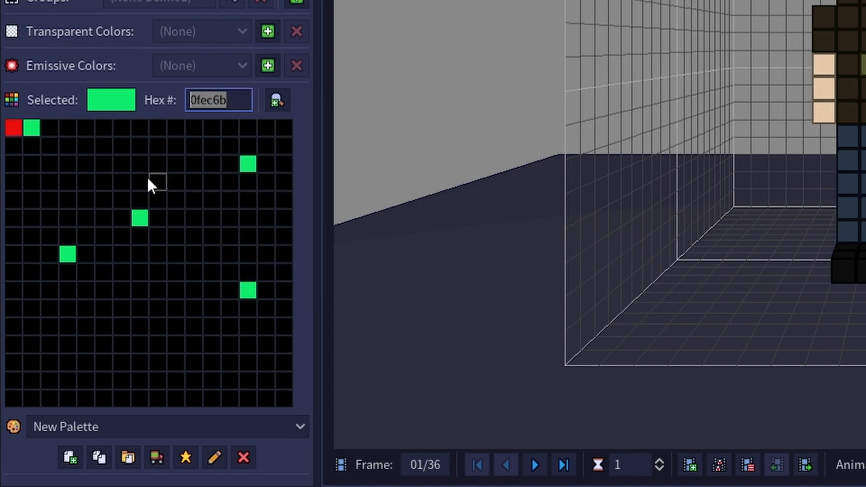
pyautogui.click(122, 131)
pyautogui.doubleClick(123, 132)
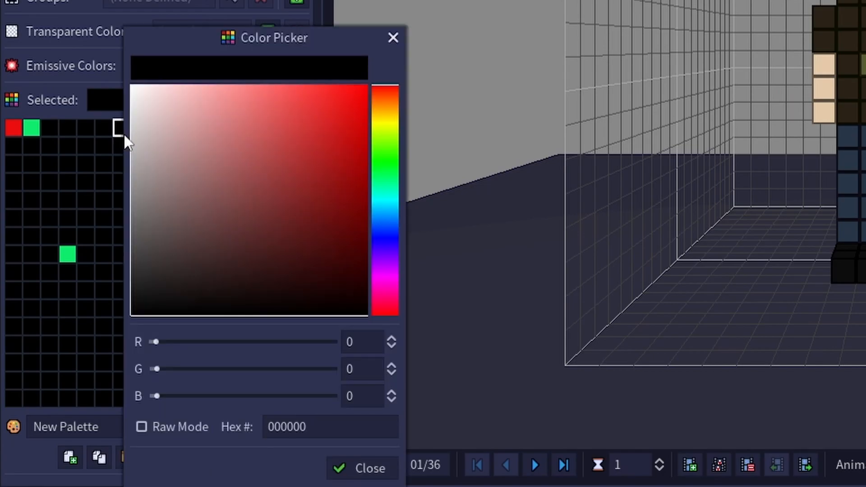
pyautogui.moveTo(309, 427); pyautogui.dragTo(268, 408)
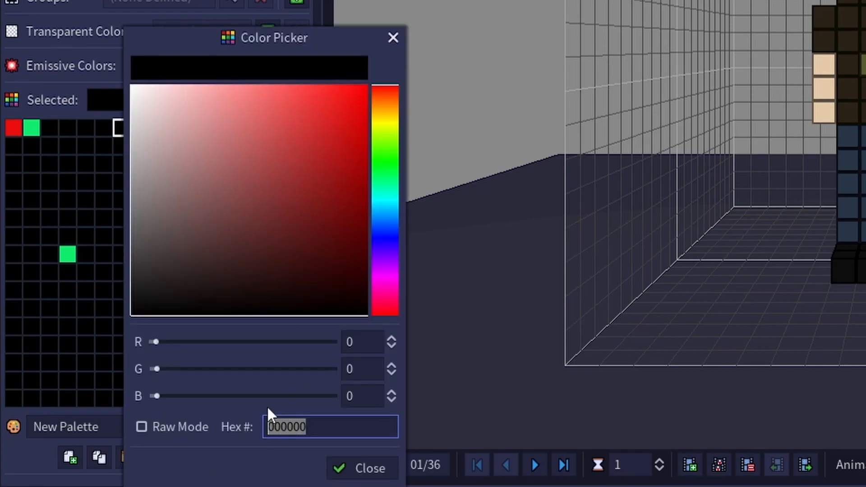
pyautogui.hotkey('ctrl', 'v')
pyautogui.click(354, 467)
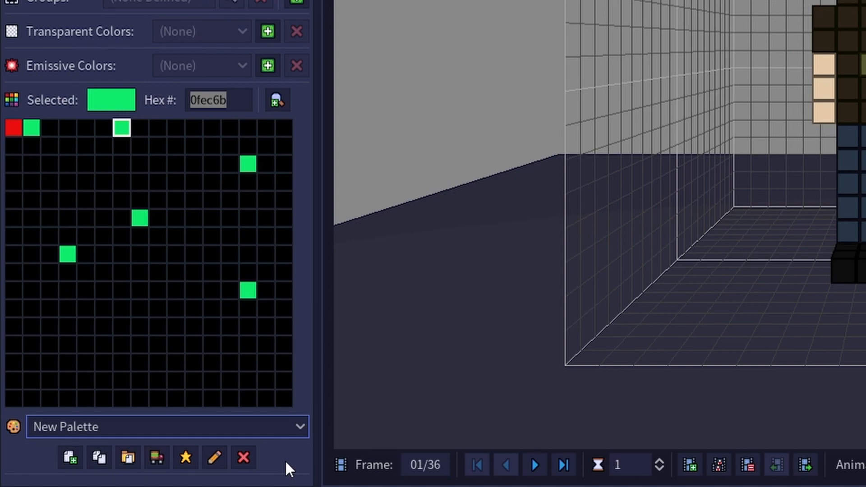
# Step: Switch to the Arne (64 color) palette and duplicate it under the name Arne 64 dupe
pyautogui.click(290, 430)
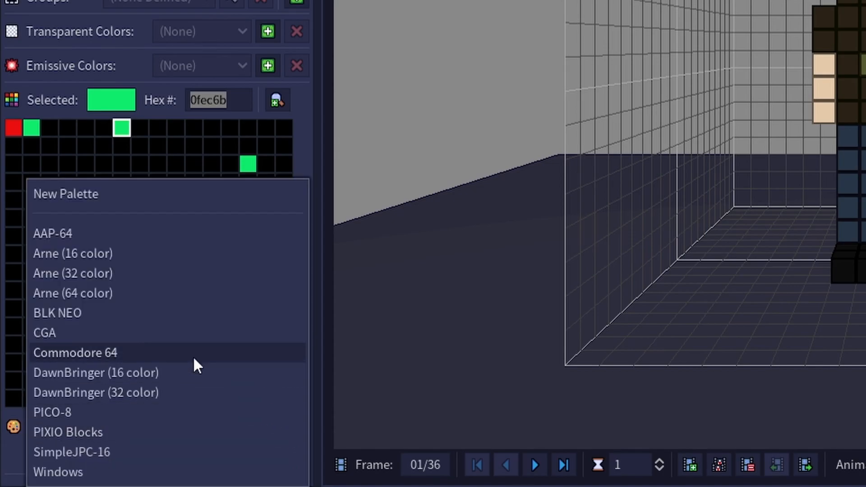
pyautogui.click(103, 297)
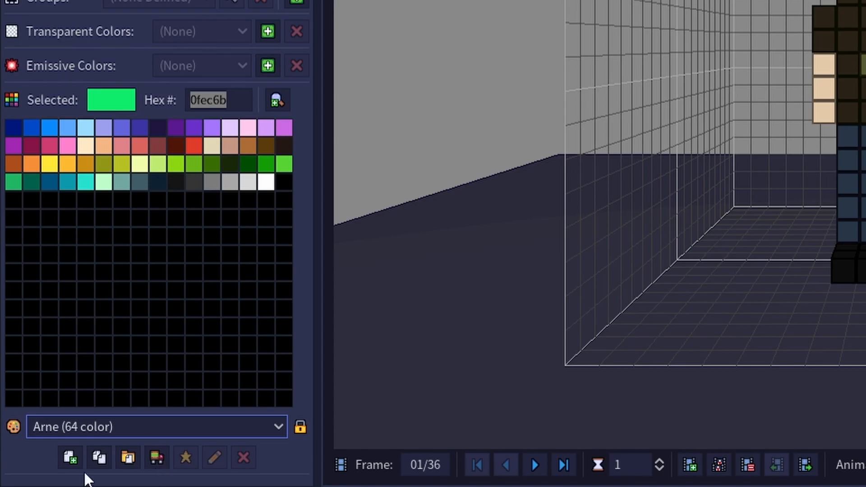
pyautogui.click(98, 458)
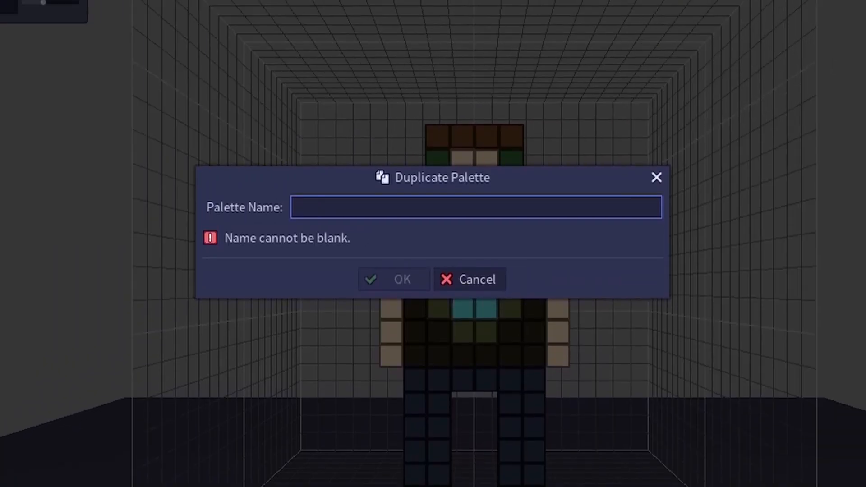
pyautogui.write('Arne 64 dupe')
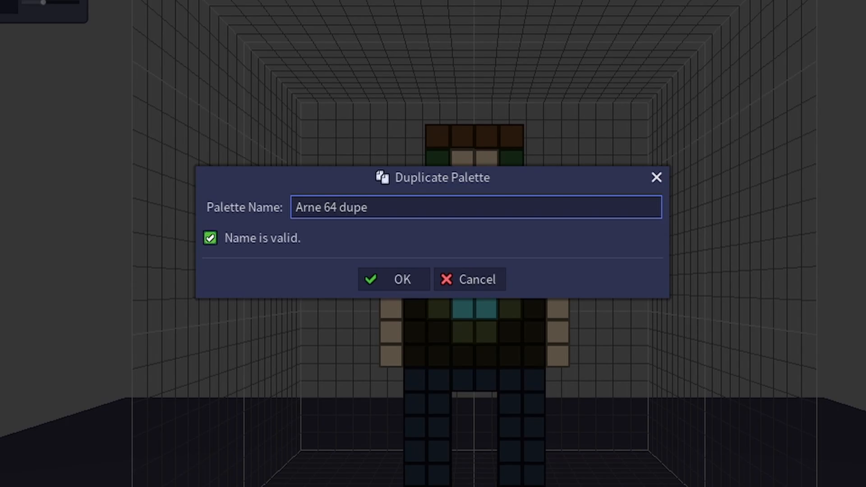
pyautogui.click(404, 278)
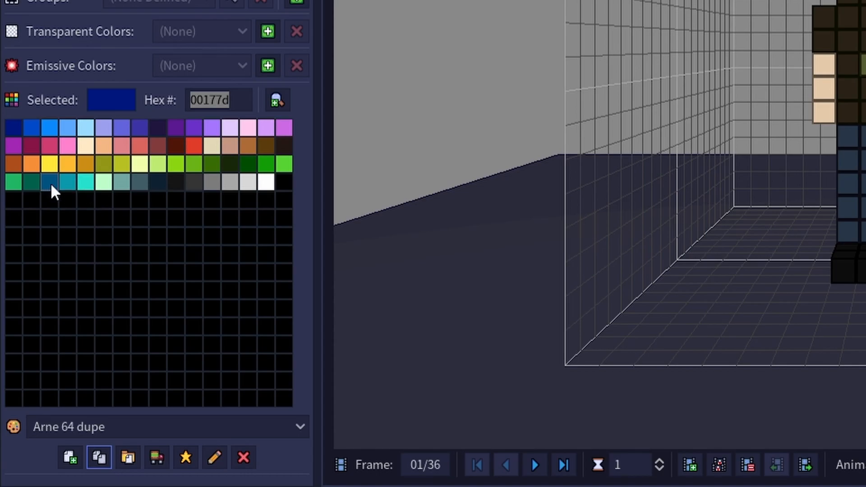
# Step: Change the sixth swatch in the first row of Arne 64 dupe to a deep blue, hex 2e37b9
pyautogui.doubleClick(103, 129)
pyautogui.moveTo(278, 239); pyautogui.dragTo(286, 147)
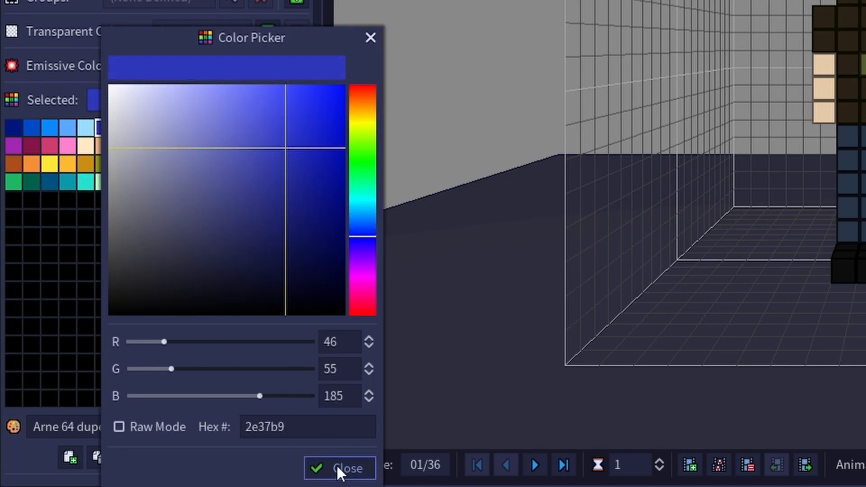
pyautogui.click(339, 469)
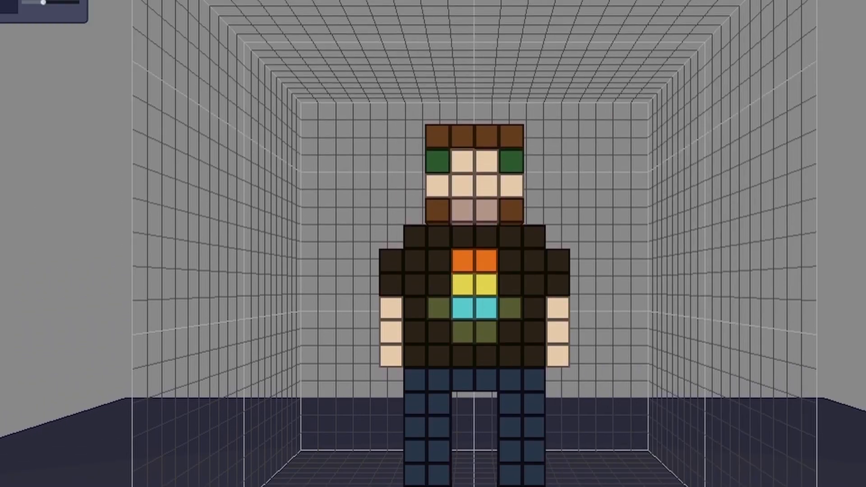
# Step: Import aap-splendor128.hex from the 1Palettes1 folder as a new palette named splendor128
pyautogui.click(128, 458)
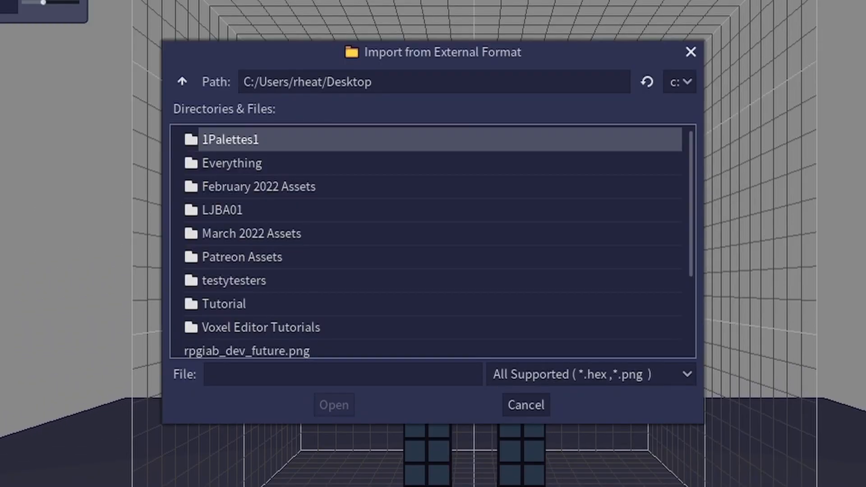
pyautogui.doubleClick(238, 137)
pyautogui.click(247, 145)
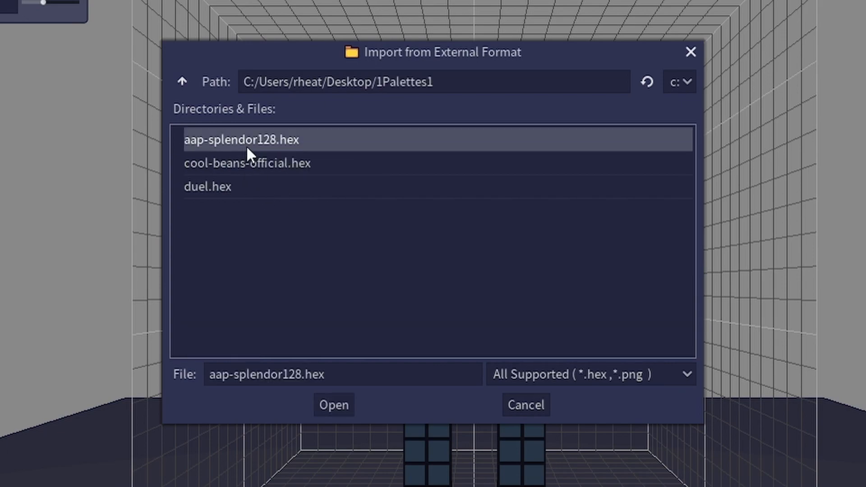
pyautogui.click(335, 413)
pyautogui.write('splendor128')
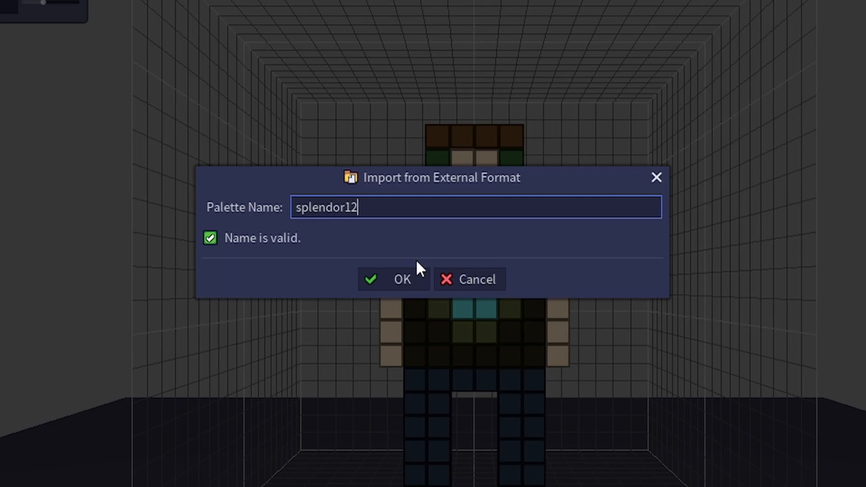
pyautogui.press('Return')
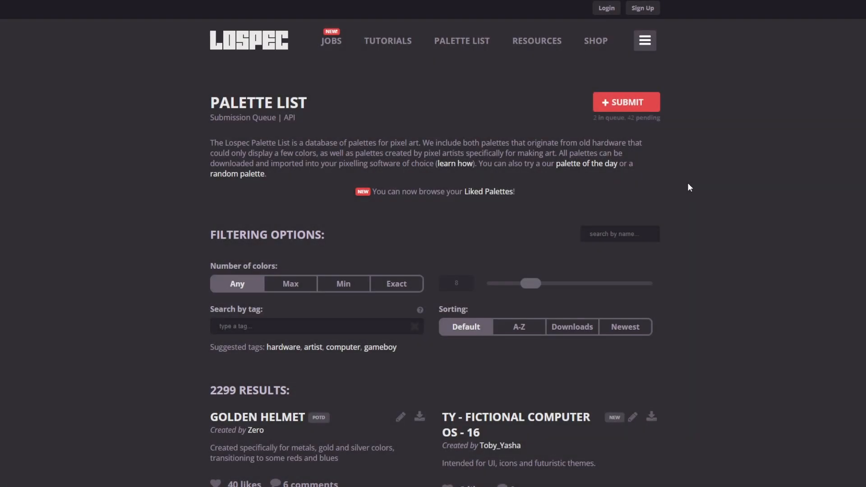
# Step: On the Lospec palette list website, find the TY - Fate & Destiny 12 palette and download it as a .HEX file
pyautogui.scroll(-5, 687, 184)
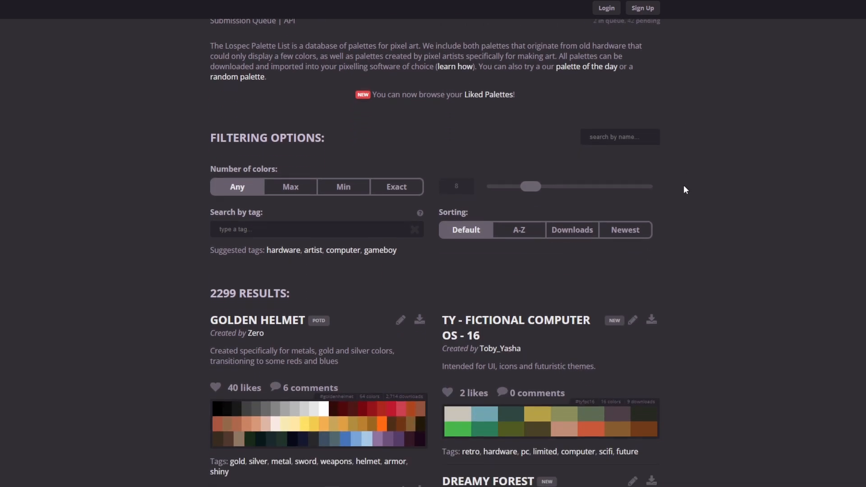
pyautogui.scroll(-5, 683, 185)
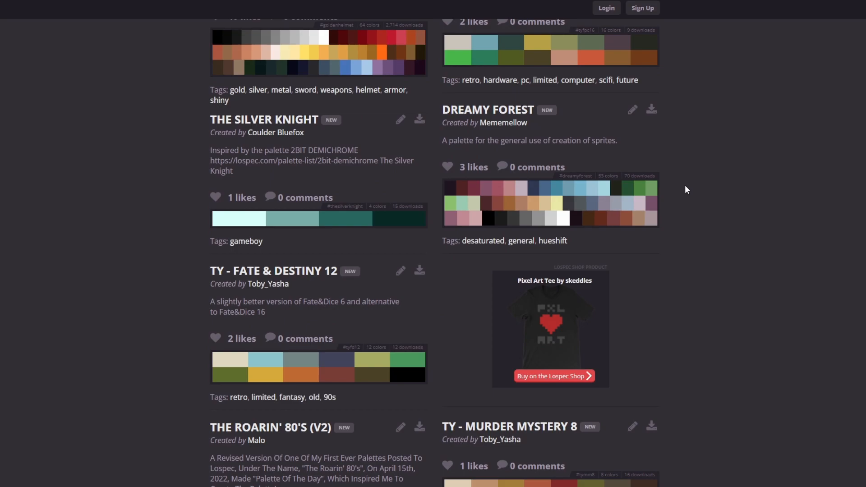
pyautogui.scroll(-4, 685, 185)
pyautogui.click(419, 85)
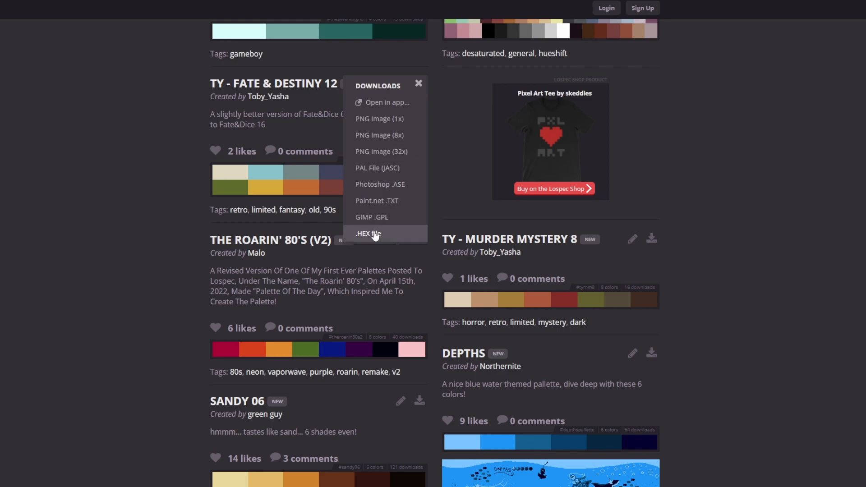
pyautogui.click(374, 234)
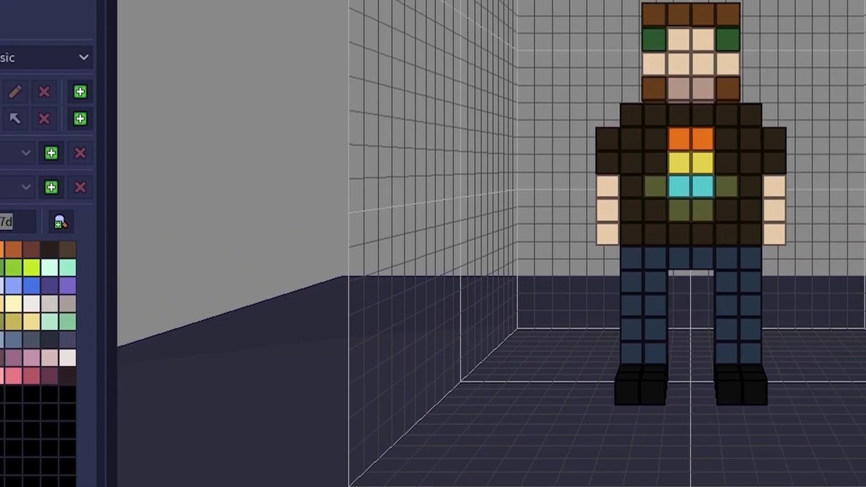
# Step: Export the splendor128 palette to the 1Palettes1 folder as a Hex Code File (*.hex) named fave
pyautogui.click(152, 459)
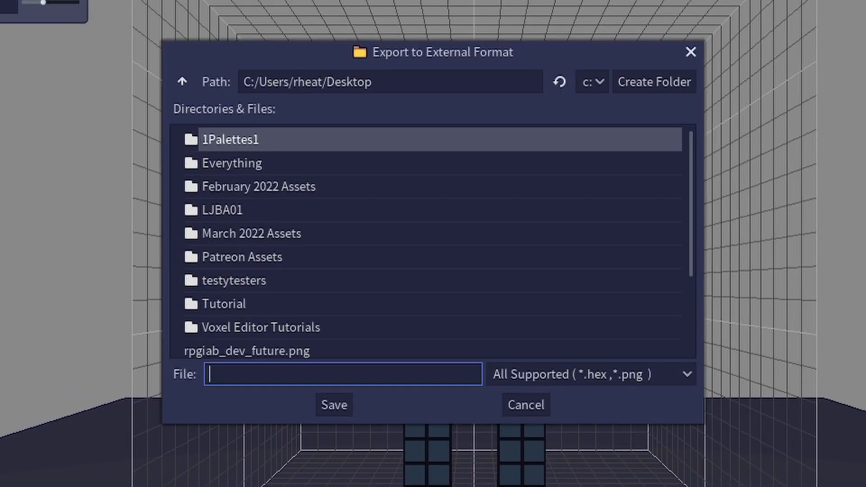
pyautogui.click(645, 374)
pyautogui.click(575, 422)
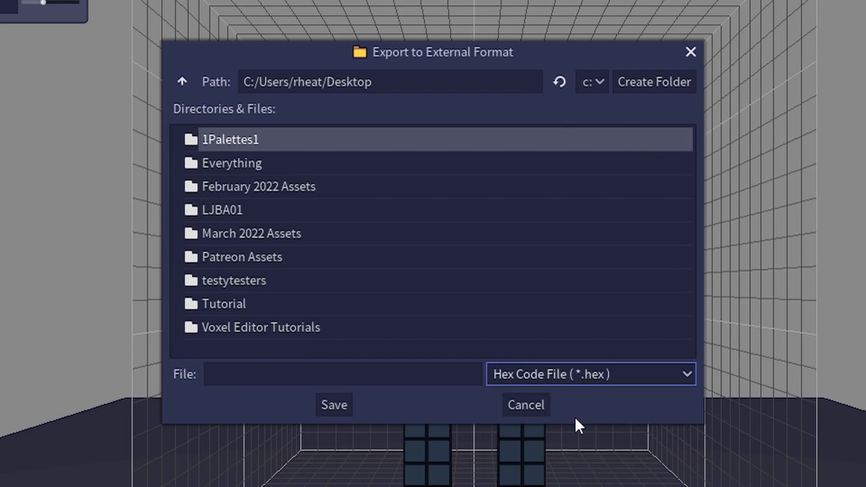
pyautogui.doubleClick(271, 143)
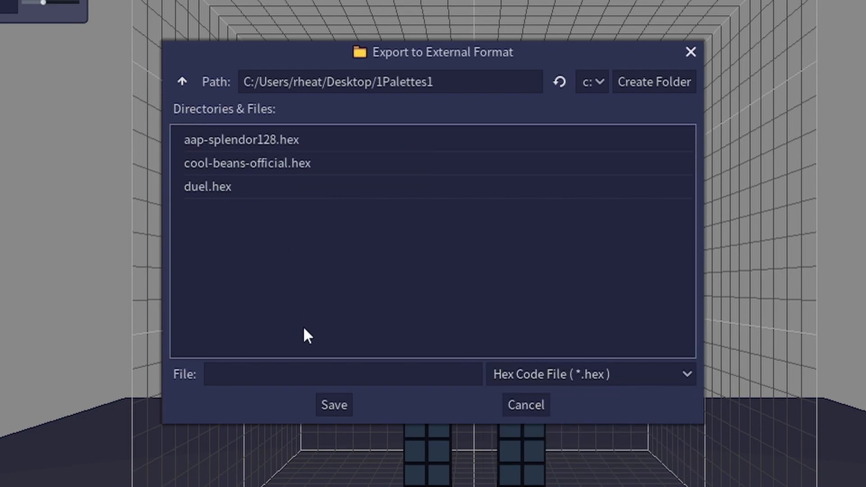
pyautogui.click(305, 372)
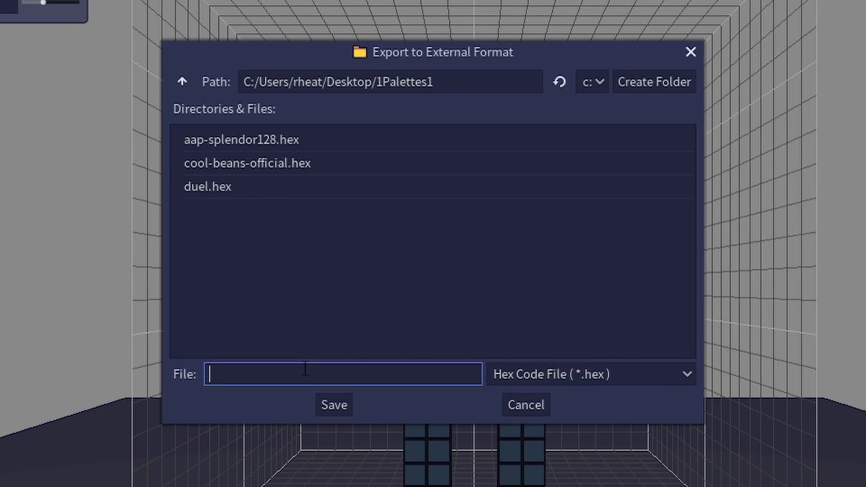
pyautogui.write('fave')
pyautogui.press('Return')
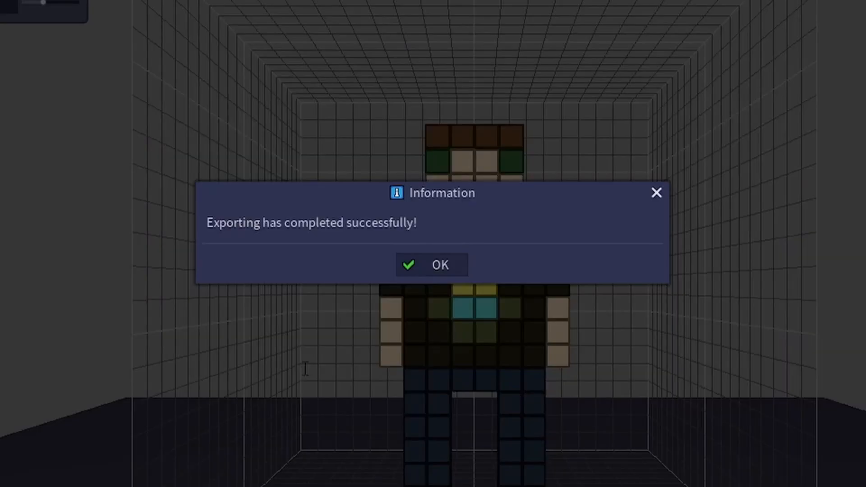
pyautogui.click(427, 266)
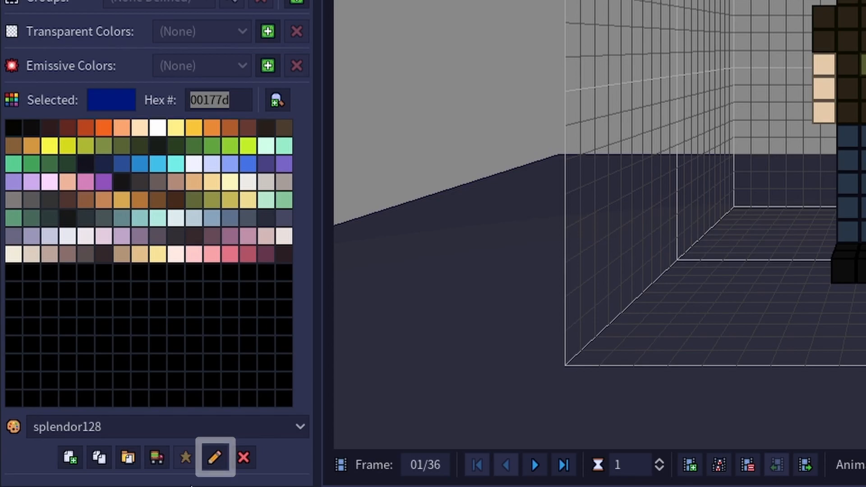
# Step: Rename the splendor128 palette to new name and delete that palette
pyautogui.click(213, 458)
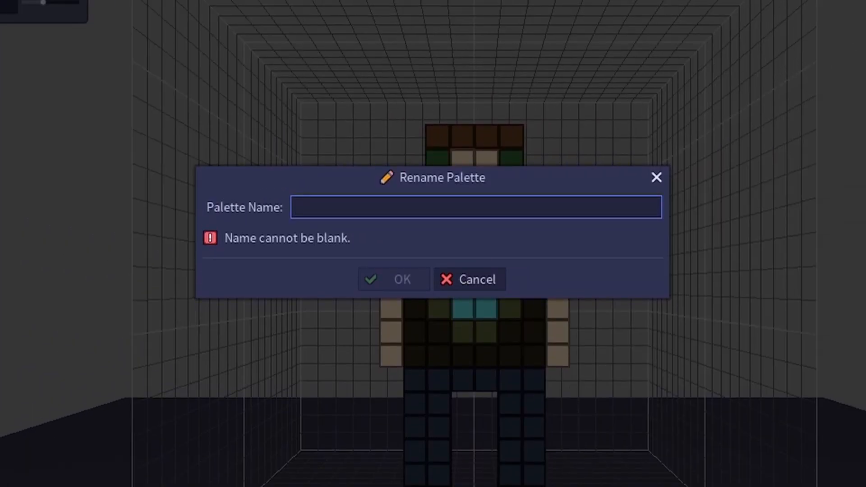
pyautogui.write('ne')
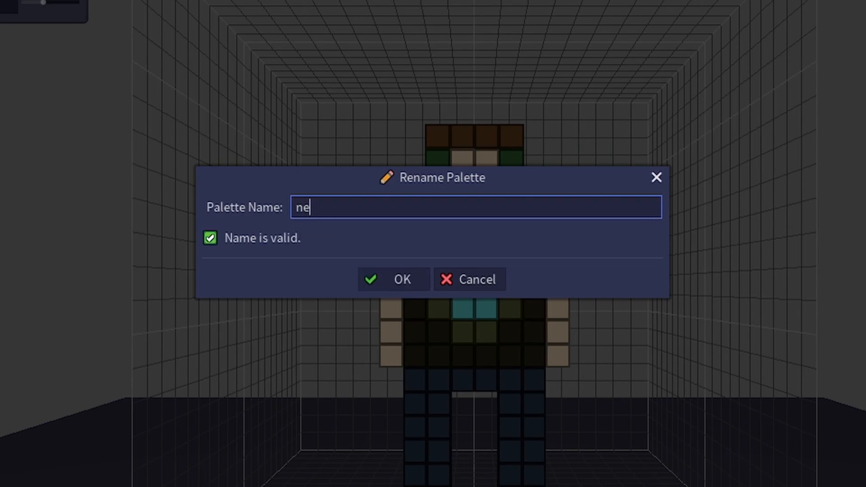
pyautogui.write('w name')
pyautogui.press('Return')
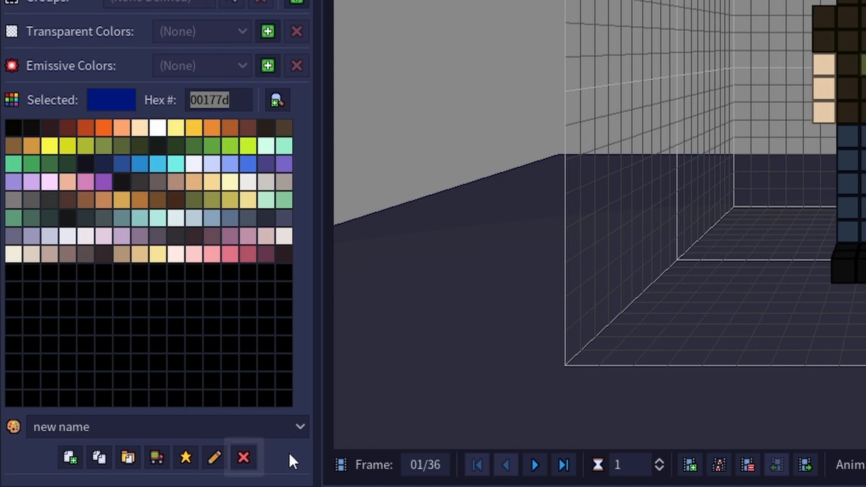
pyautogui.click(245, 464)
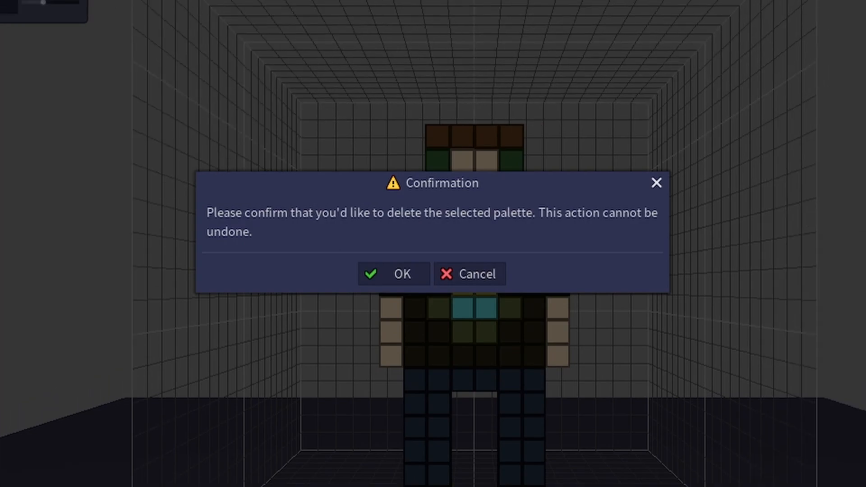
pyautogui.click(400, 277)
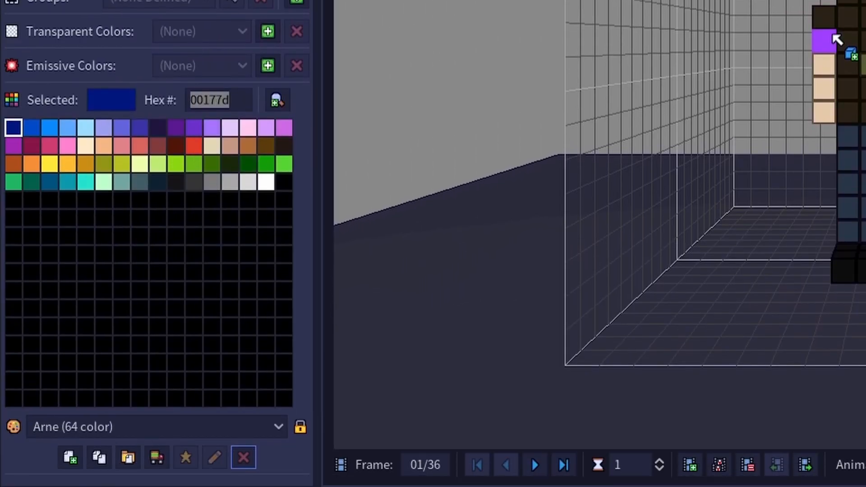